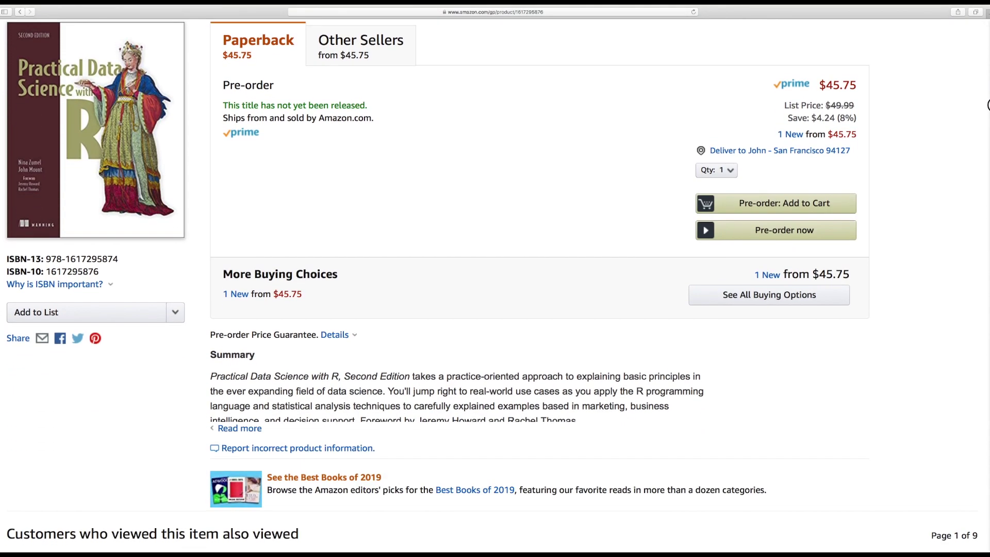
pyautogui.scroll(-2, 988, 108)
pyautogui.scroll(-5, 988, 139)
pyautogui.scroll(-5, 986, 170)
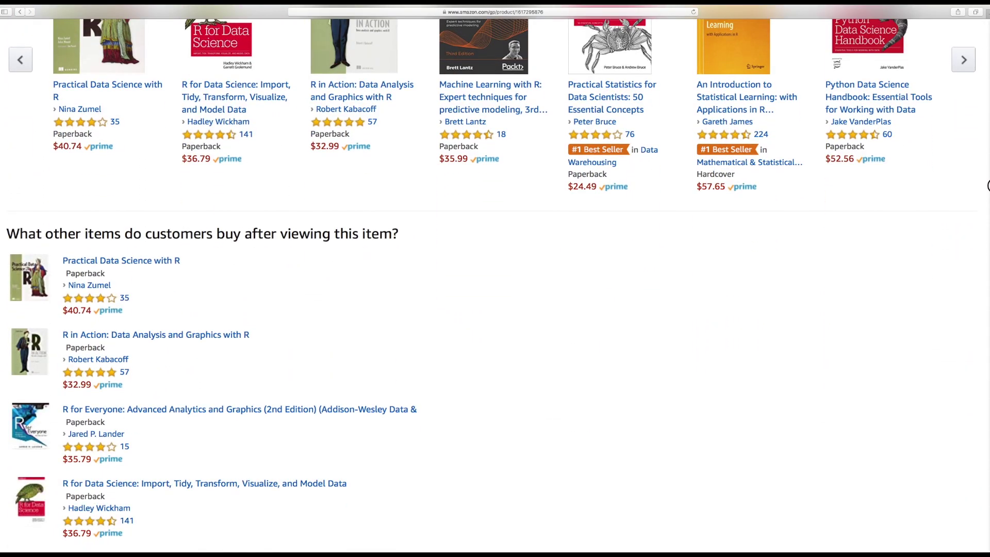
pyautogui.scroll(-3, 988, 194)
pyautogui.scroll(-3, 988, 203)
pyautogui.scroll(-5, 988, 231)
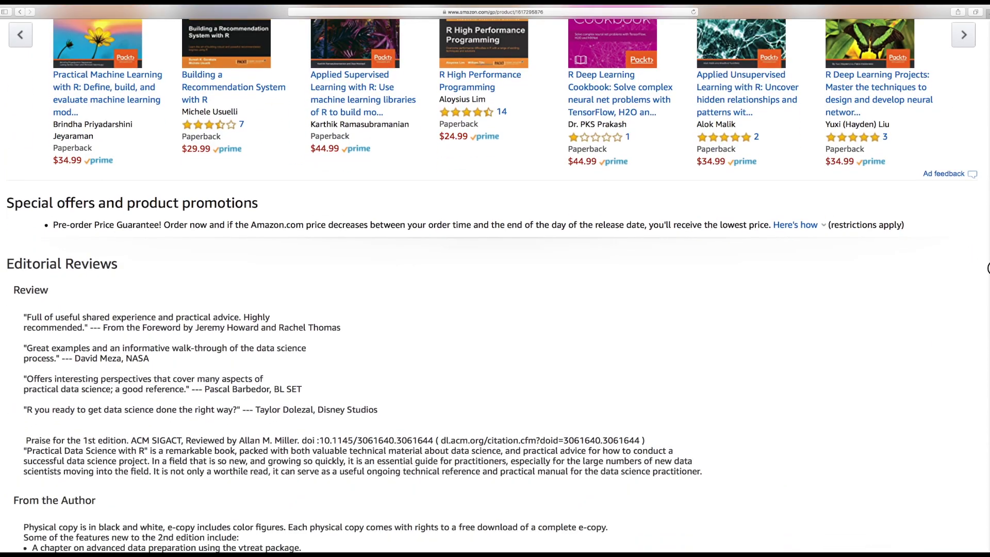
pyautogui.scroll(-3, 988, 270)
pyautogui.scroll(-1, 989, 287)
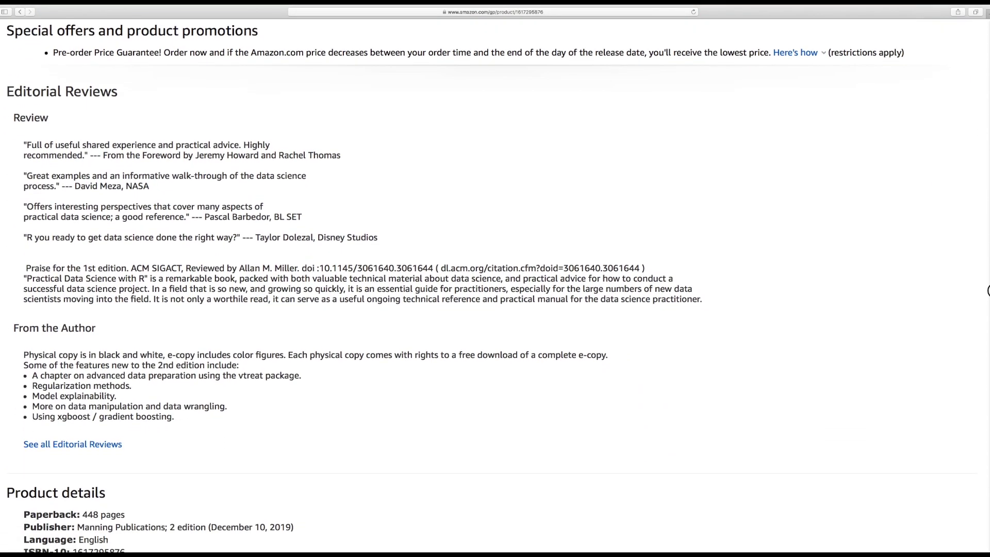
pyautogui.scroll(-1, 988, 292)
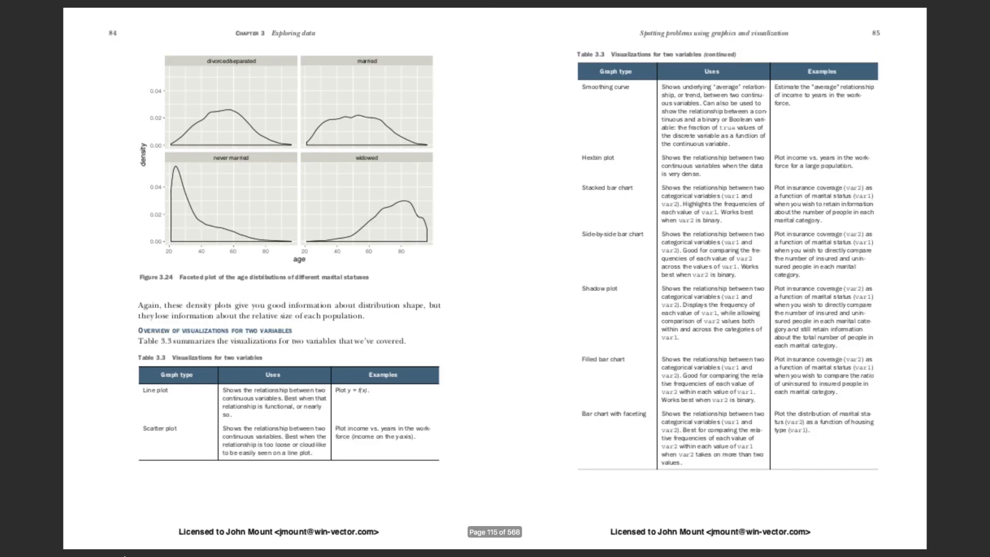
# Page forward through the colour eCopy into chapter 4, reaching pages 96–97 on treatment plans.
pyautogui.press('Right')
pyautogui.press('Right')
pyautogui.press('Right')
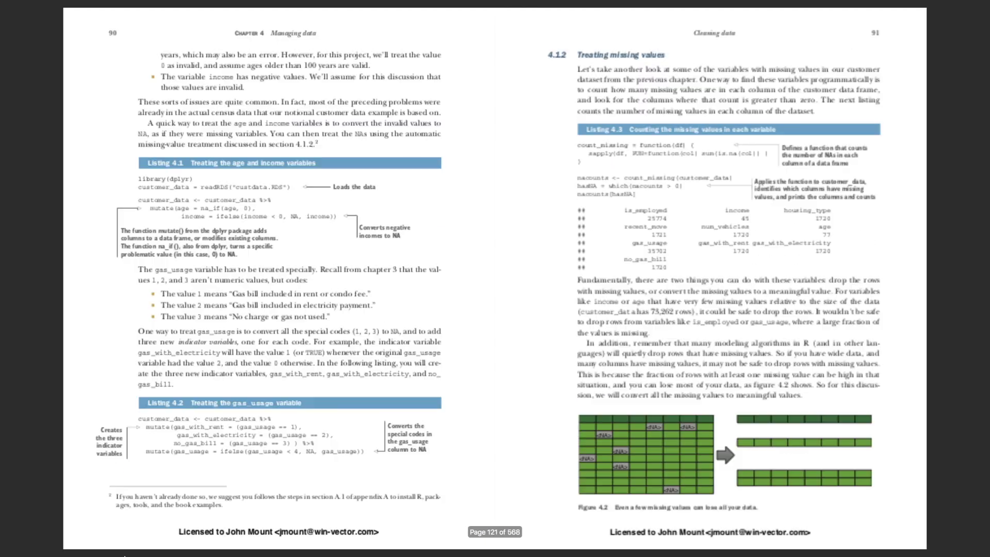
pyautogui.press('Right')
pyautogui.press('Right')
pyautogui.press('Right')
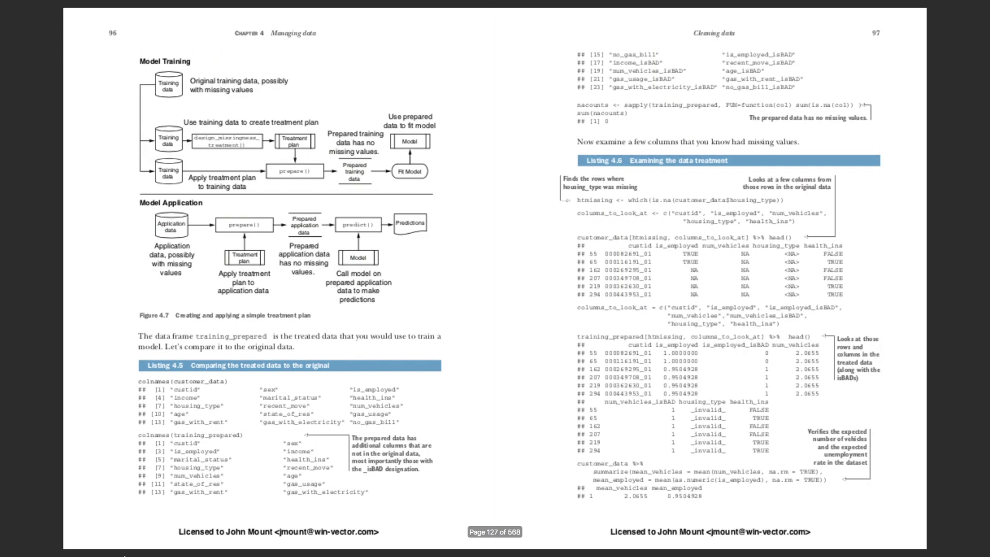
pyautogui.press('Right')
pyautogui.press('Right')
pyautogui.press('Right')
pyautogui.press('Right')
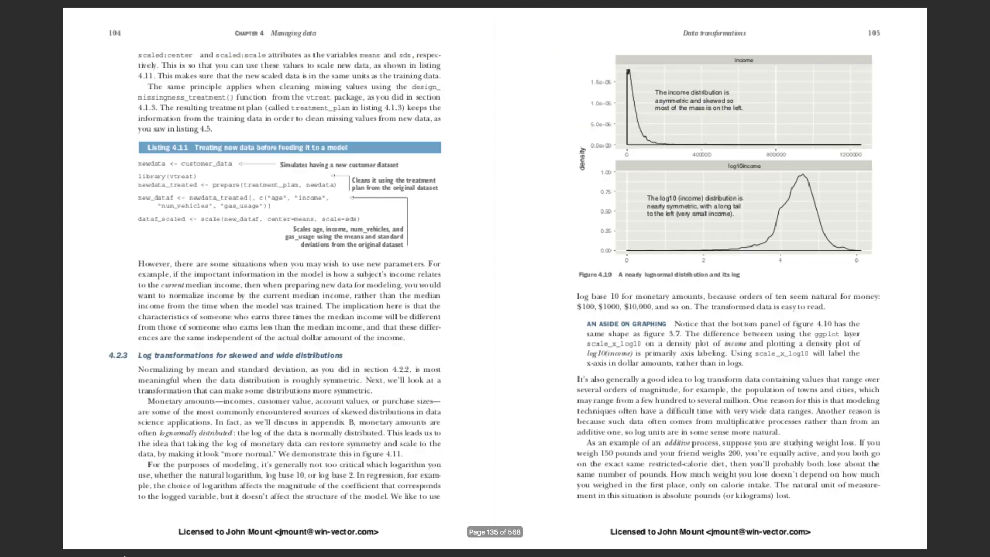